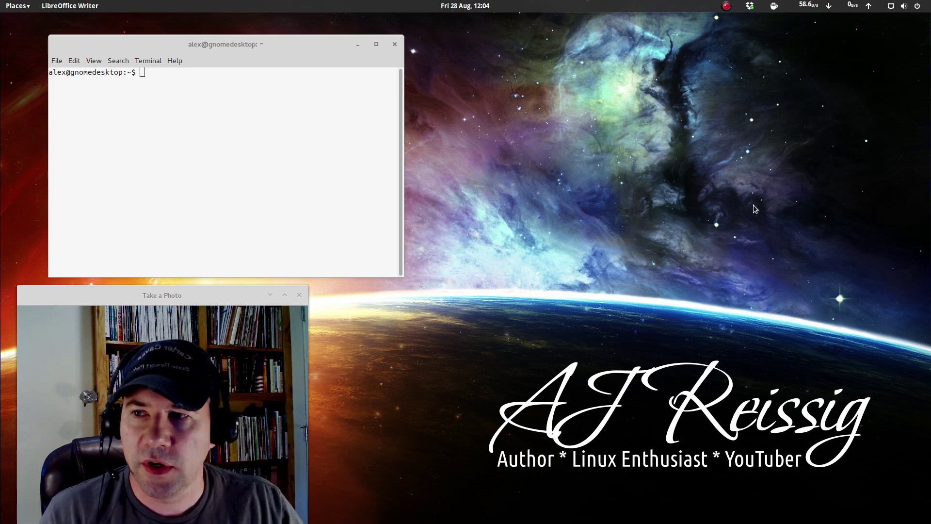
Add the webupd8 PPA with sudo add-apt-repository, authorizing with the administrator password
left_click_drag(311, 45, 671, 76)
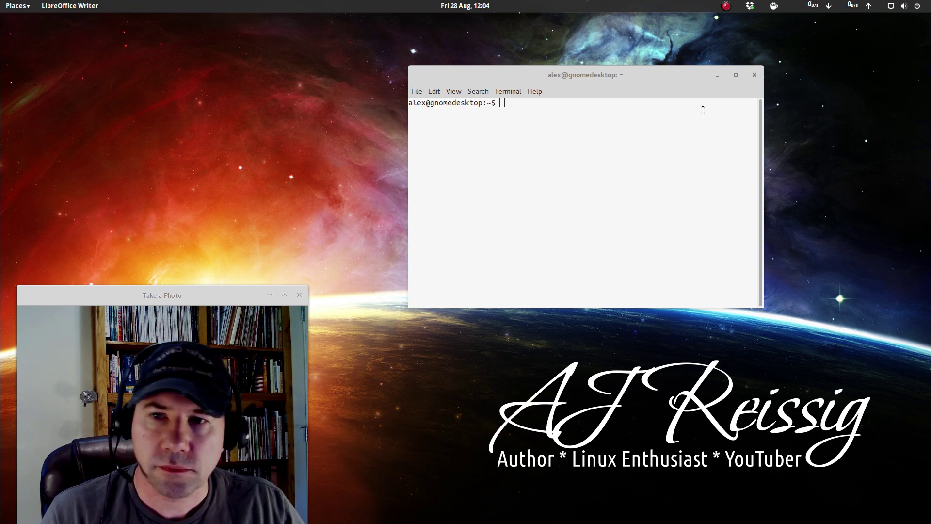
right_click(650, 125)
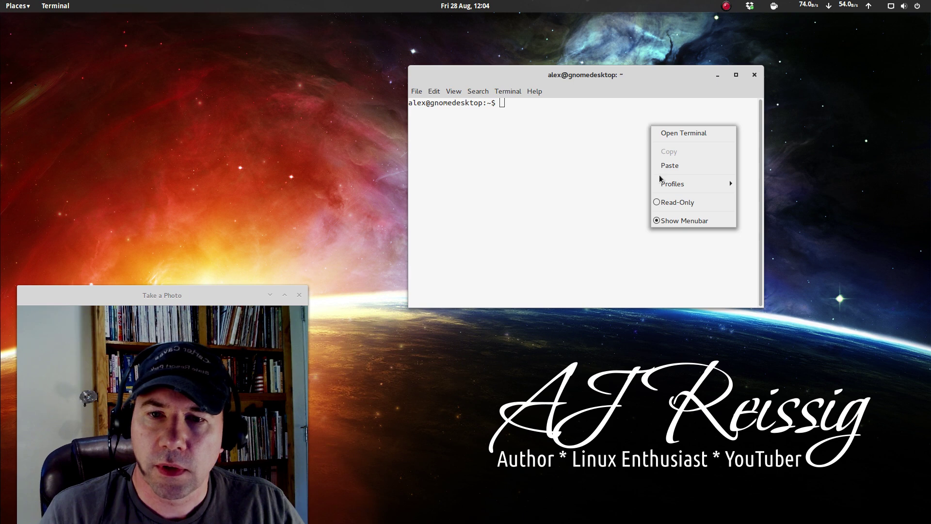
left_click(670, 166)
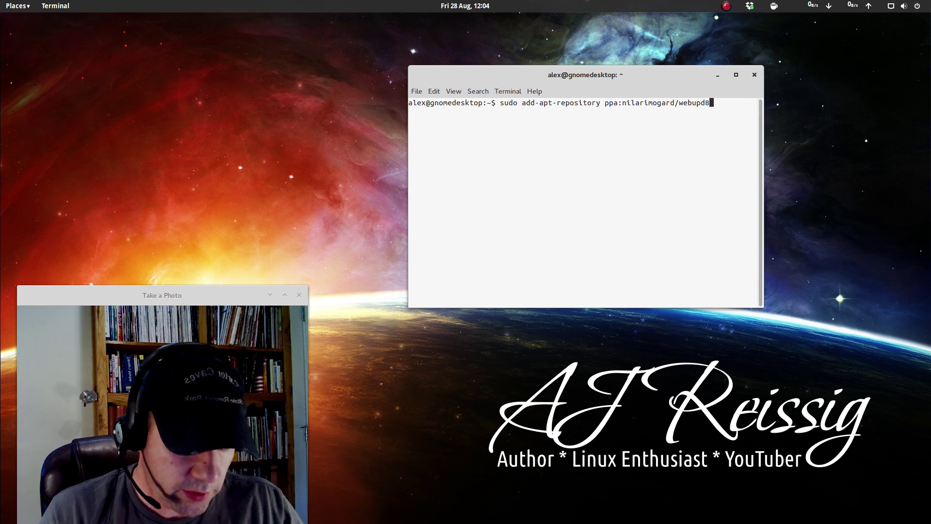
key("Return")
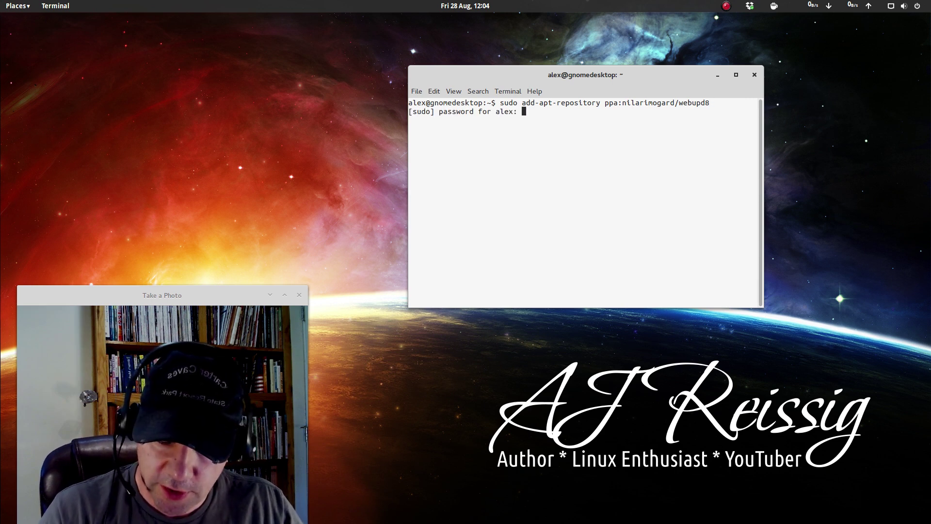
key("Return")
key("Return")
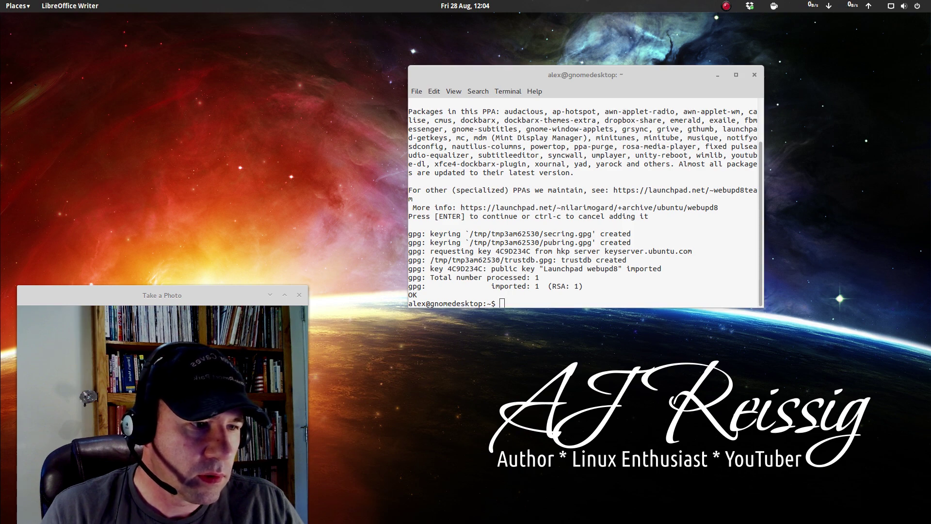
Add the ppa:thefanclub/grive-tools repository and confirm importing its signing key
right_click(535, 305)
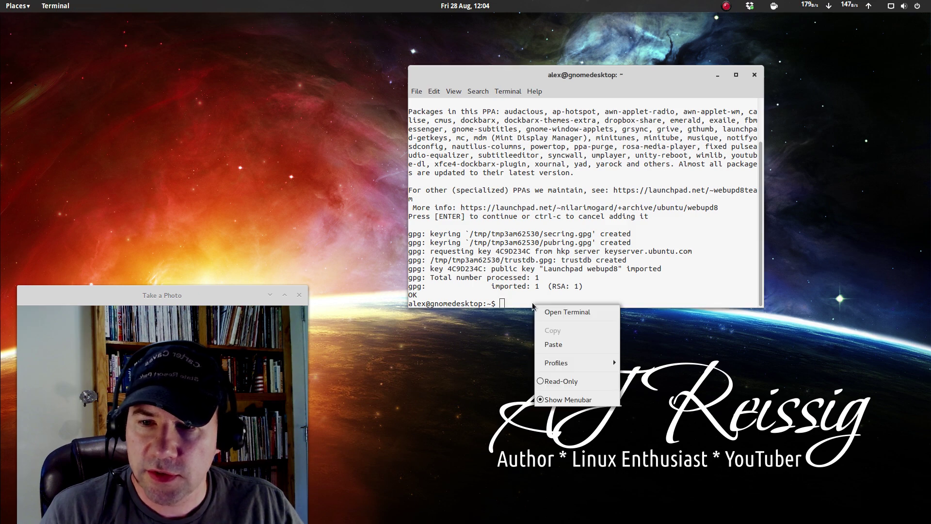
left_click(549, 345)
key("Return")
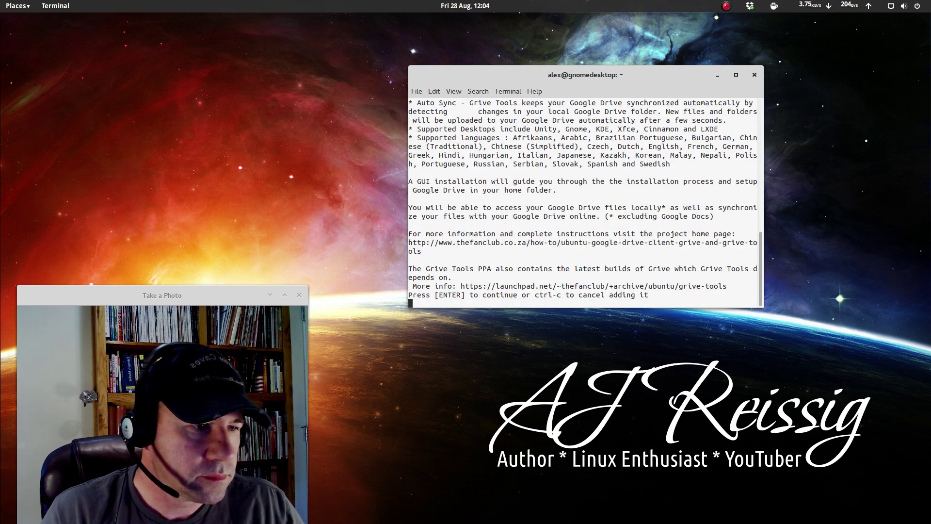
key("alt+Tab")
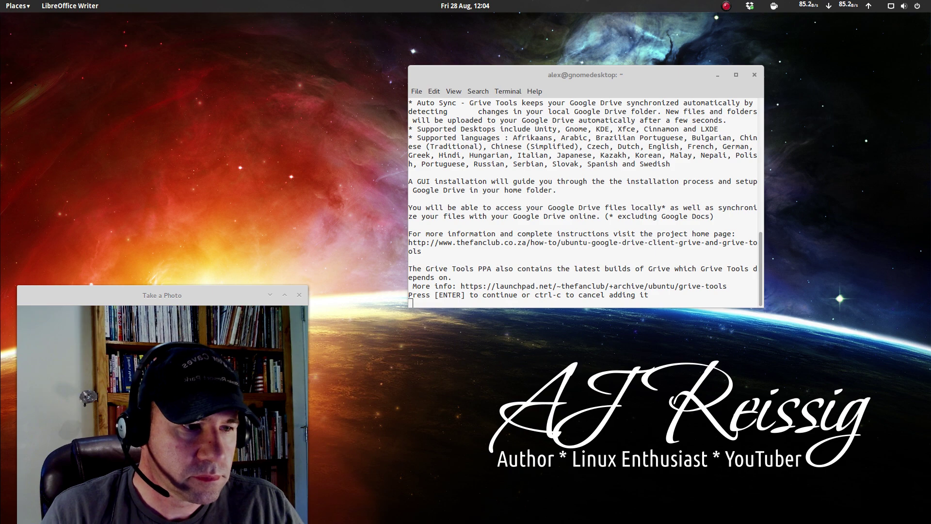
left_click(623, 299)
key("Return")
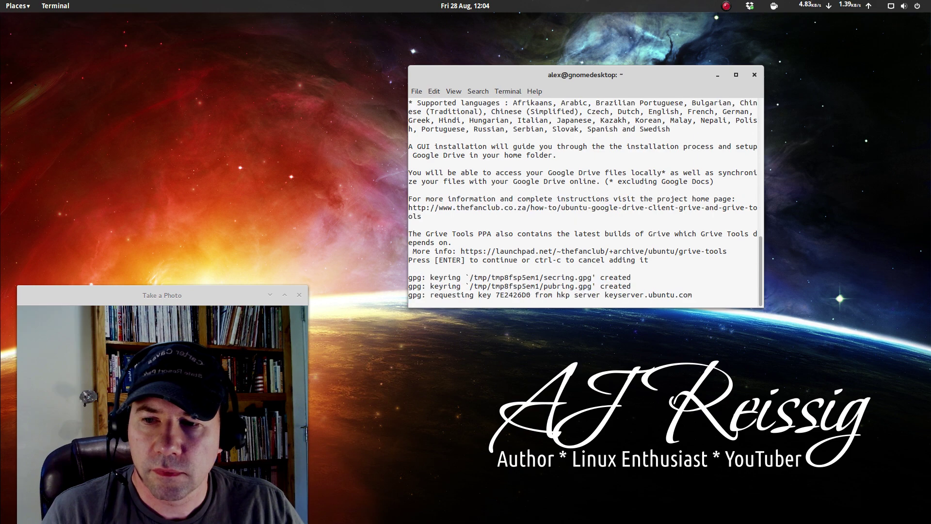
Run sudo apt-get update, then stage 'sudo apt-get install grive grive-tools' at the prompt
right_click(546, 304)
left_click(563, 337)
key("Return")
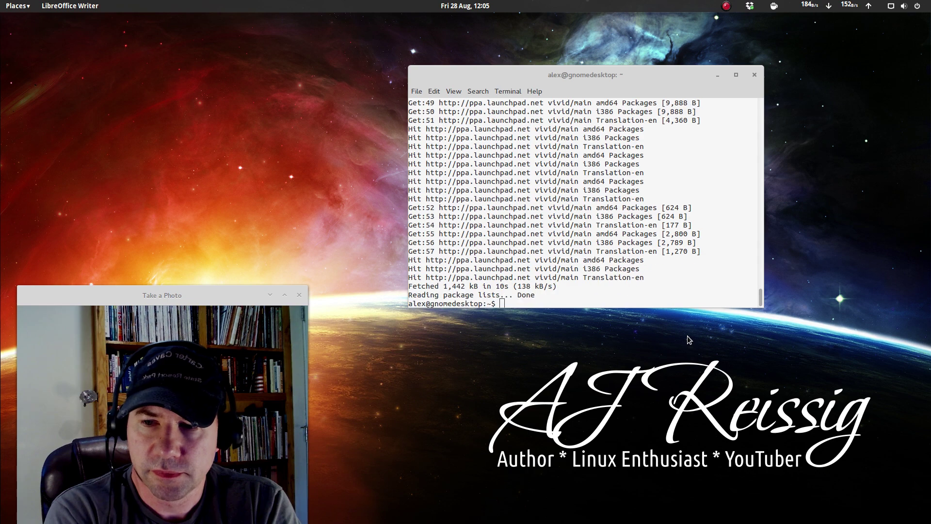
right_click(504, 305)
left_click(524, 344)
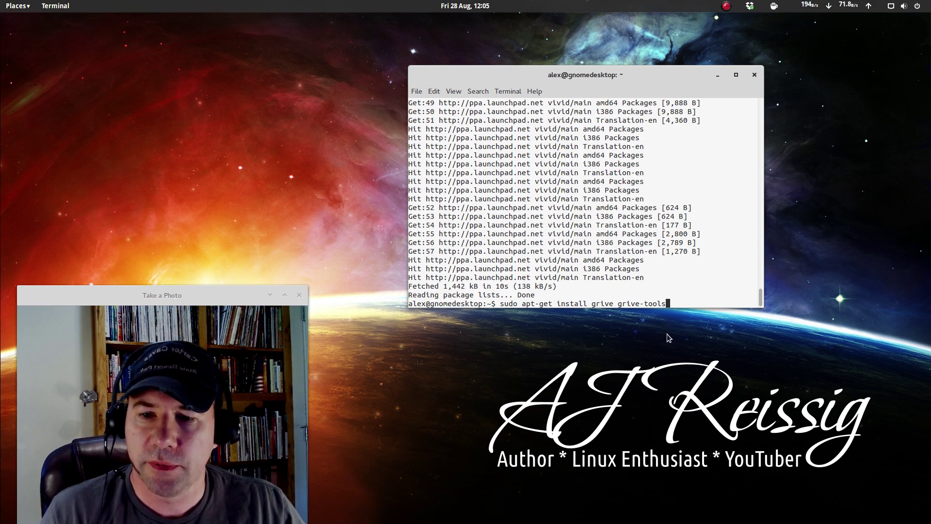
Run the grive and grive-tools install and confirm it, pulling in 30 dependency packages
key("Return")
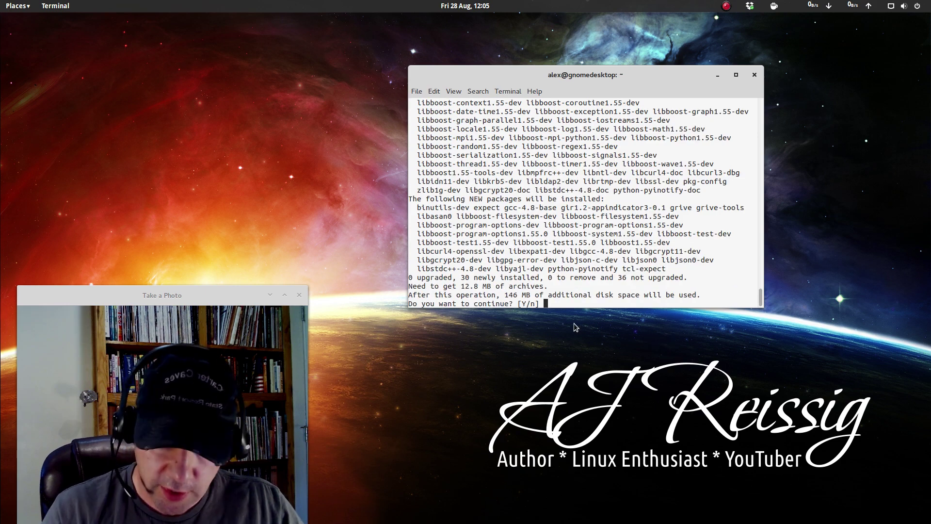
key("Return")
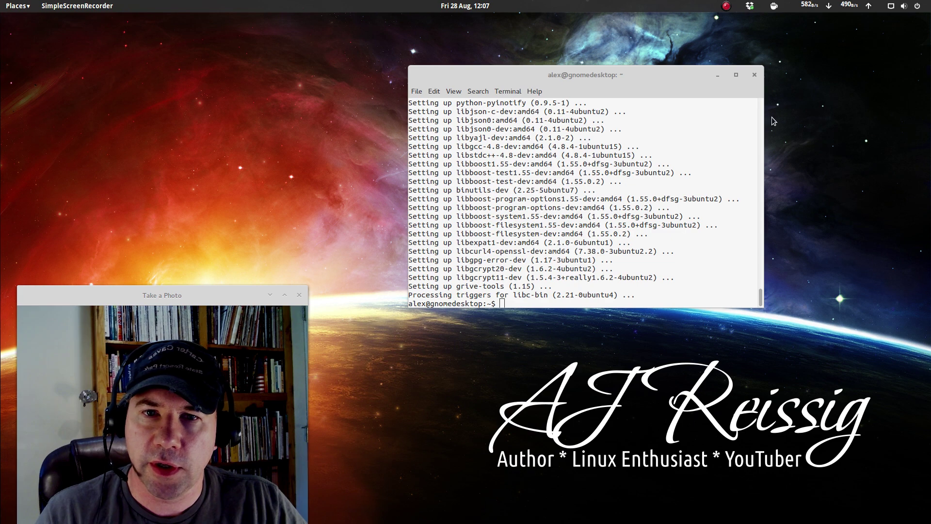
Close the terminal and start Grive Setup by searching 'grive' in Activities
left_click(755, 75)
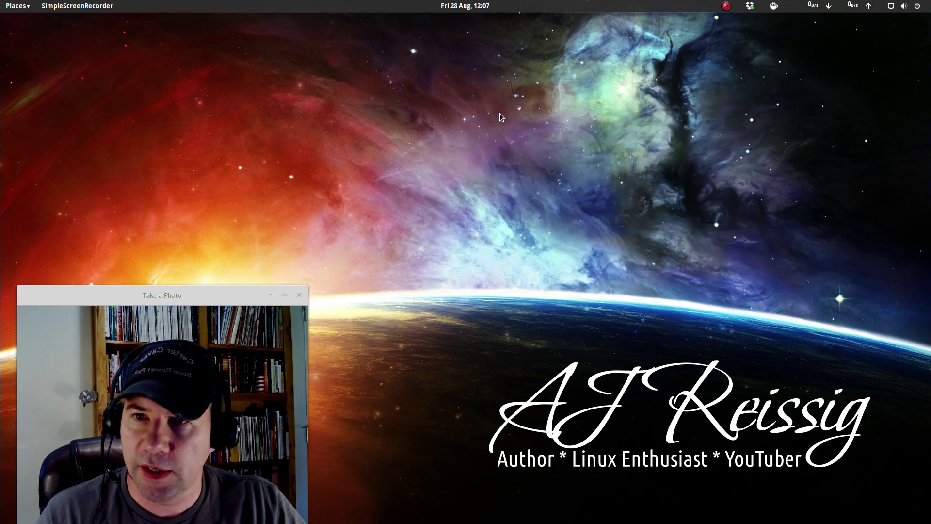
key("super")
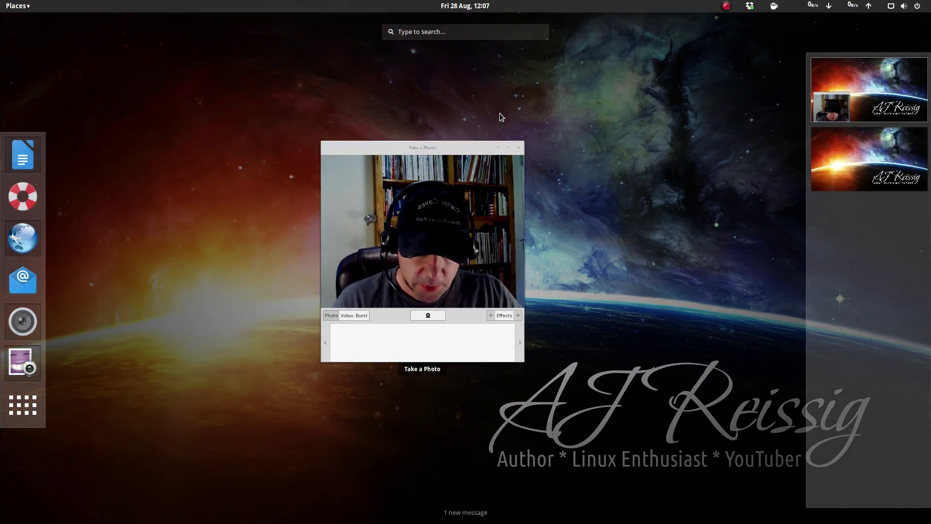
type("gi")
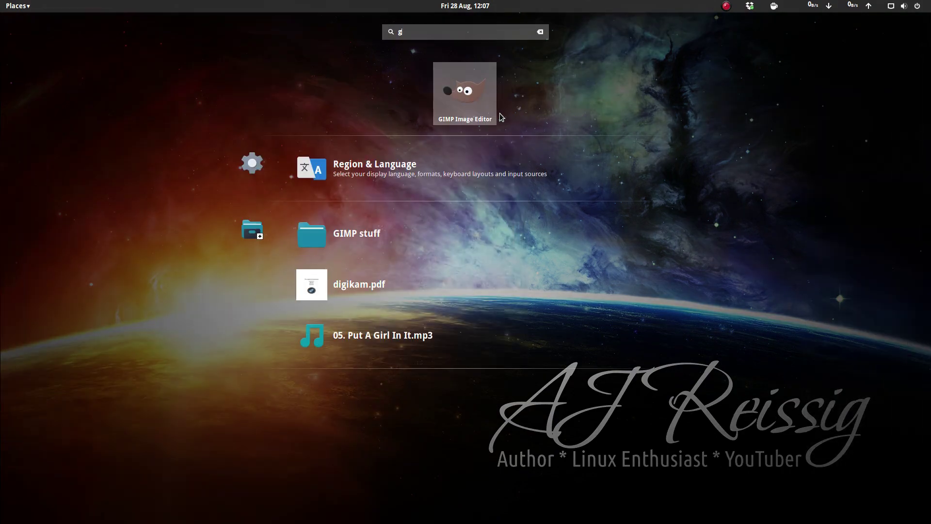
type("rive")
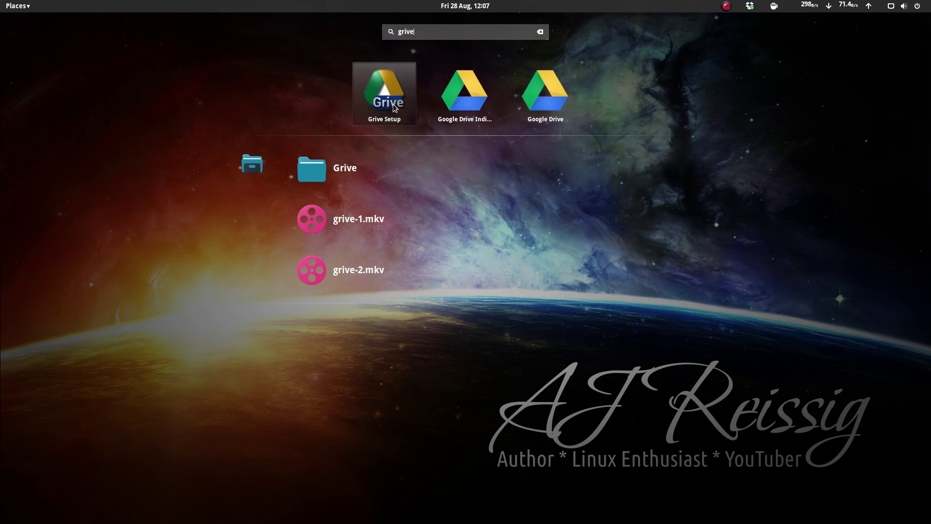
key("Return")
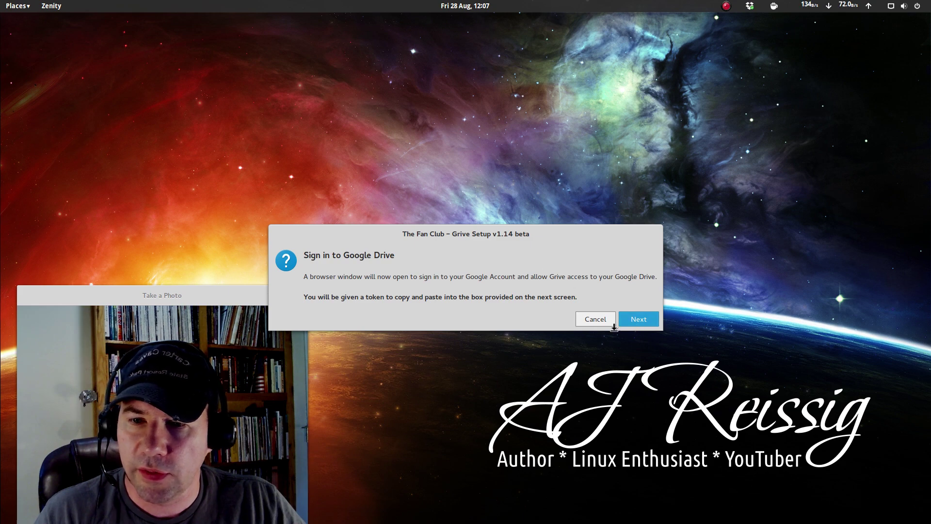
Continue past the Sign in to Google Drive dialog to reach Google's permission page in Slimjet
left_click(633, 321)
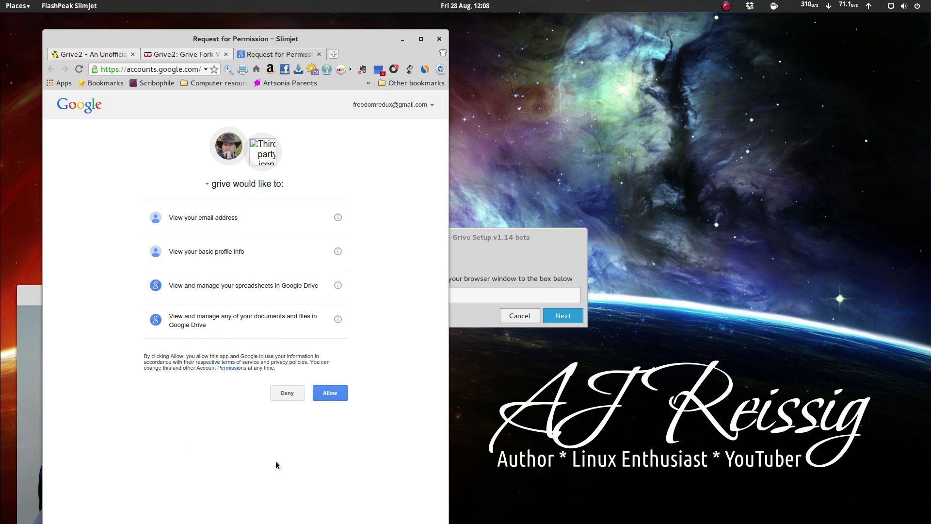
Allow grive access to Drive, then paste the copied success code into Grive Setup and submit it
left_click(330, 393)
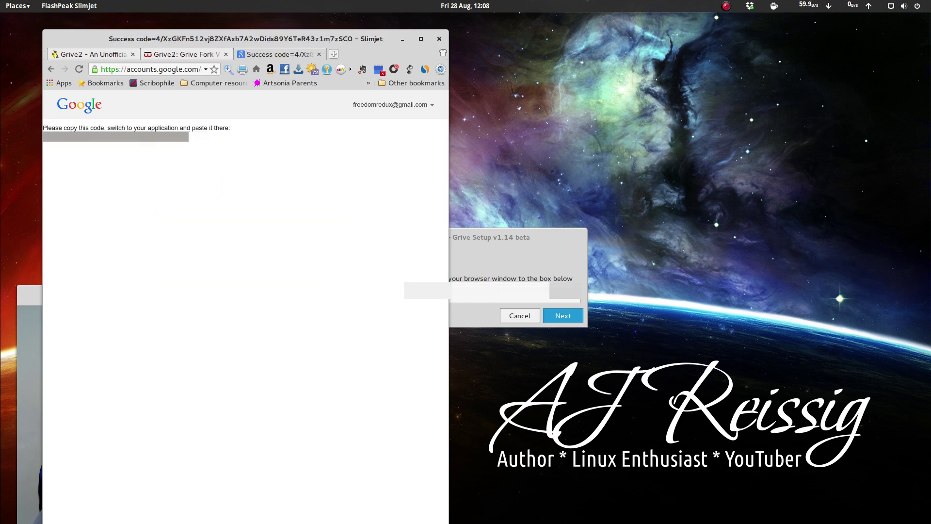
right_click(148, 137)
left_click(173, 146)
left_click(536, 239)
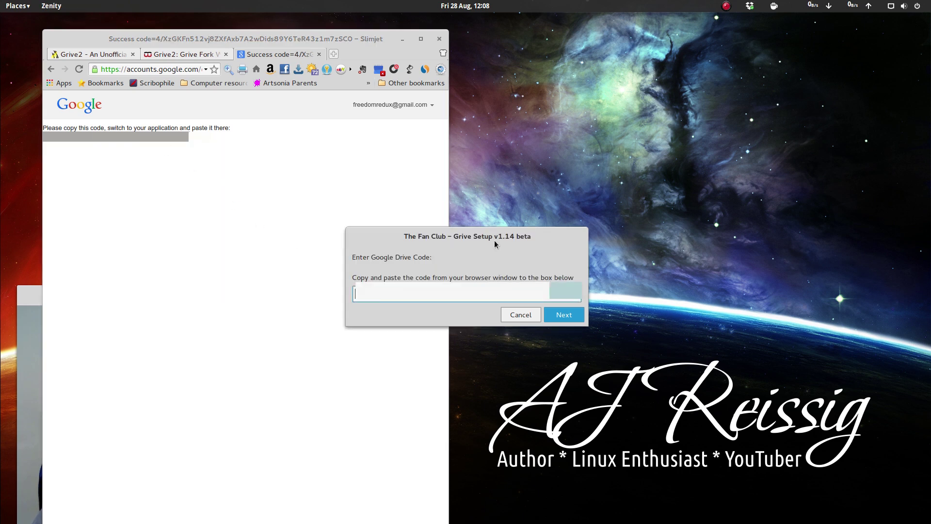
key("ctrl+v")
key("ctrl+a")
left_click(565, 315)
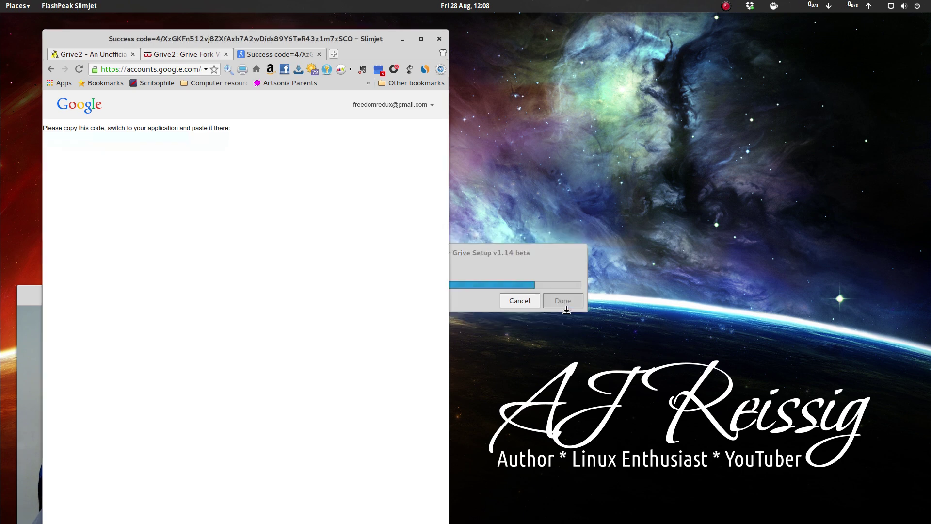
Finish Grive Setup, close Slimjet, and open Home's Google Drive folder showing four synced items
left_click(564, 302)
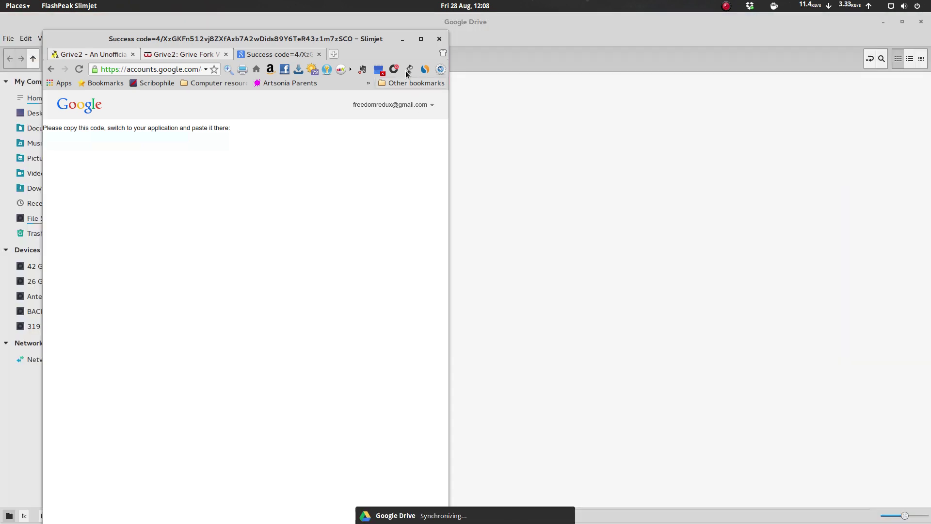
left_click(437, 40)
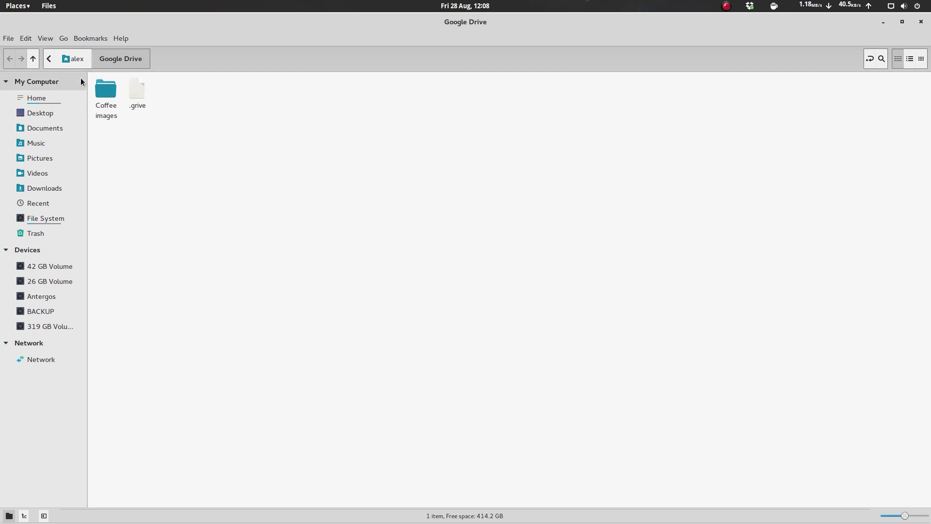
left_click(71, 61)
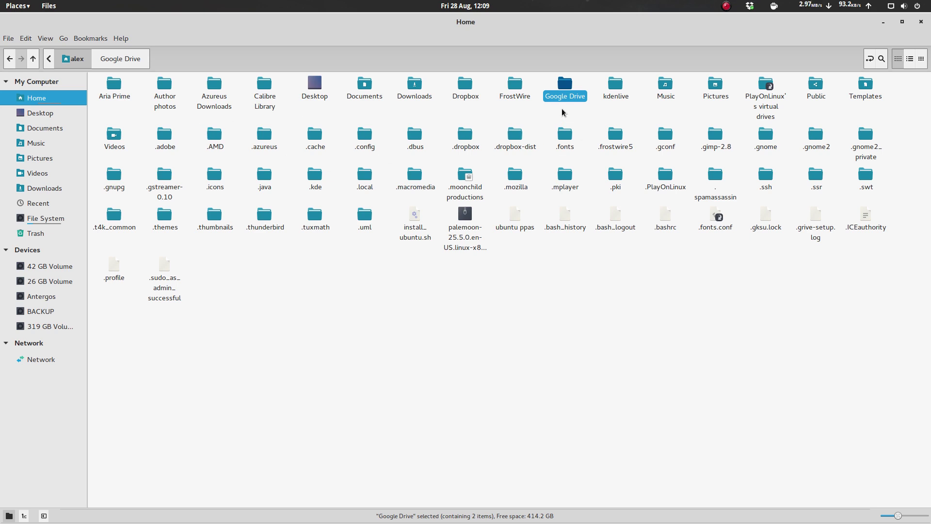
double_click(565, 90)
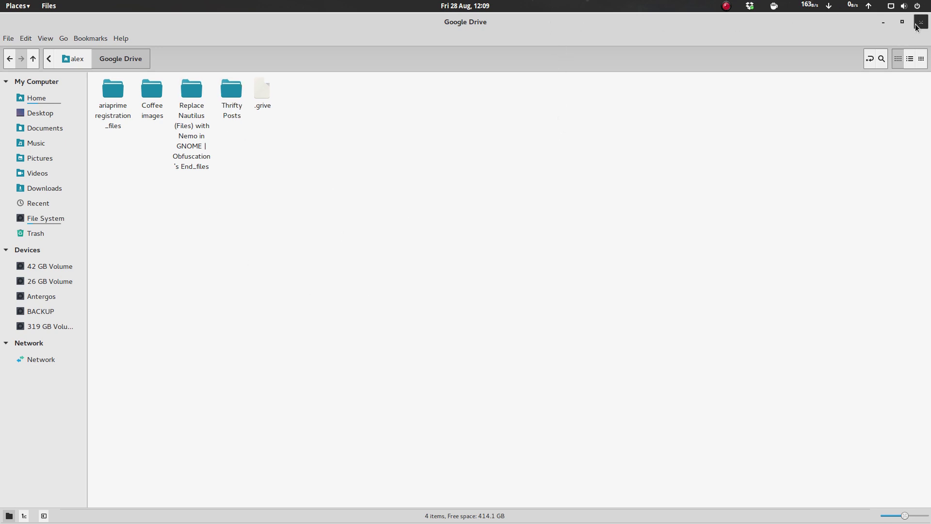
left_click_drag(643, 21, 930, 109)
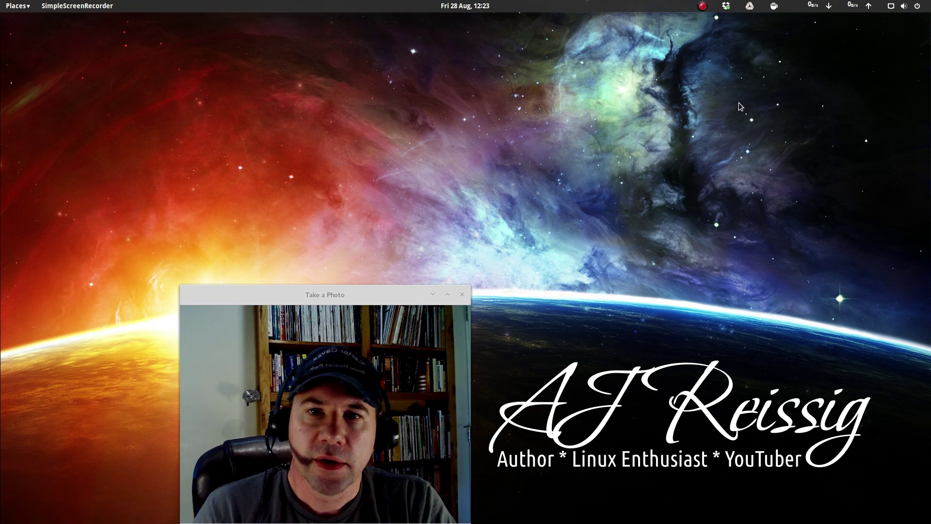
Uncheck Prefer Light Icon Theme in the Google Drive indicator's Preferences
left_click(751, 7)
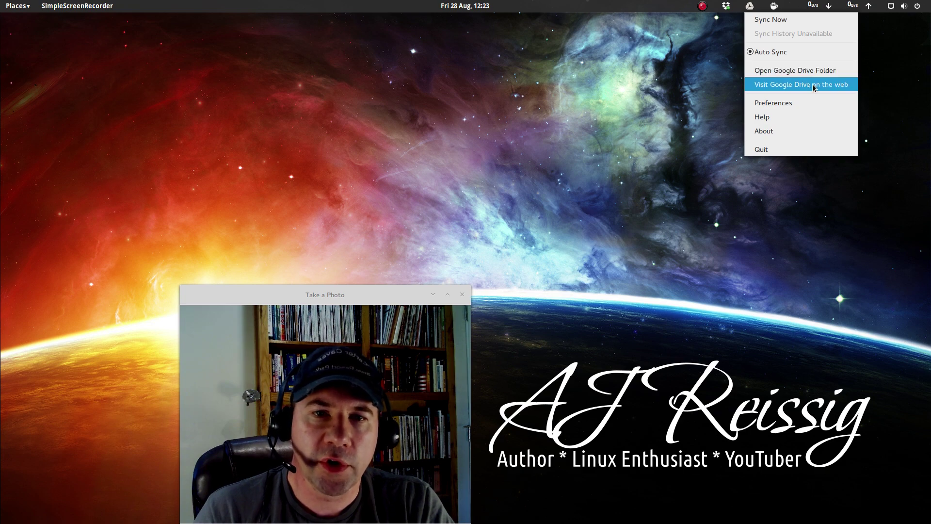
left_click(796, 104)
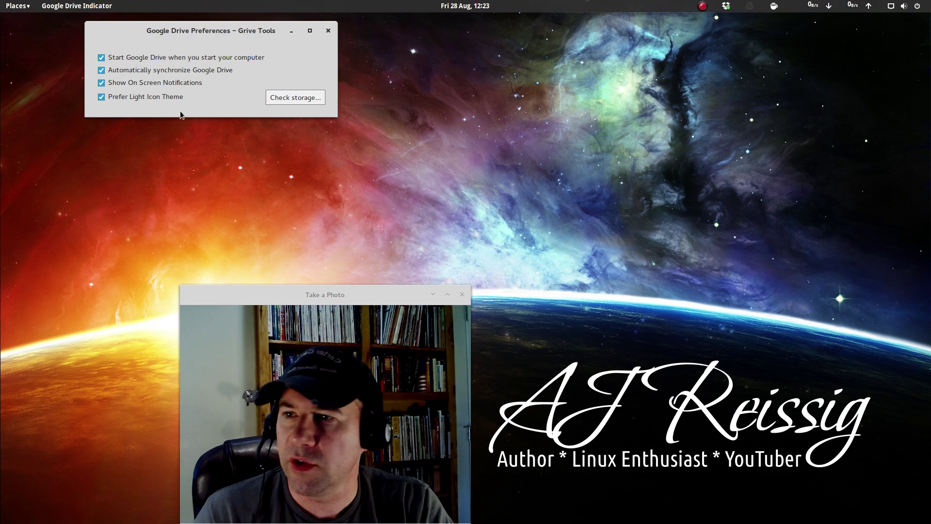
left_click(104, 98)
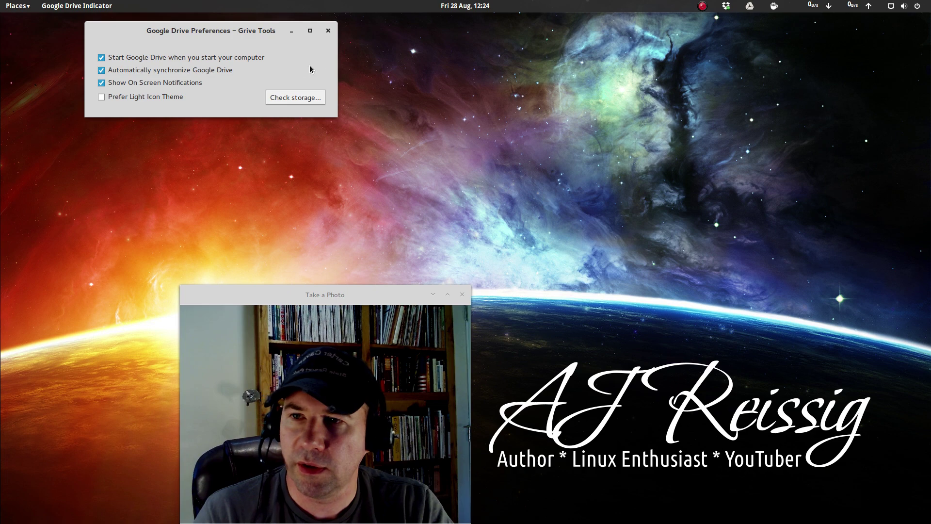
Close the Google Drive Preferences window with Alt+F4
key("alt+F4")
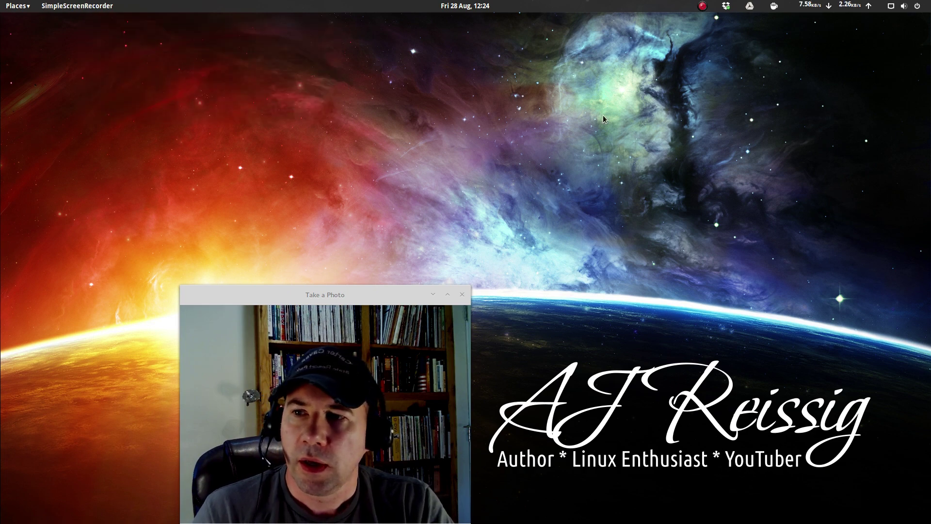